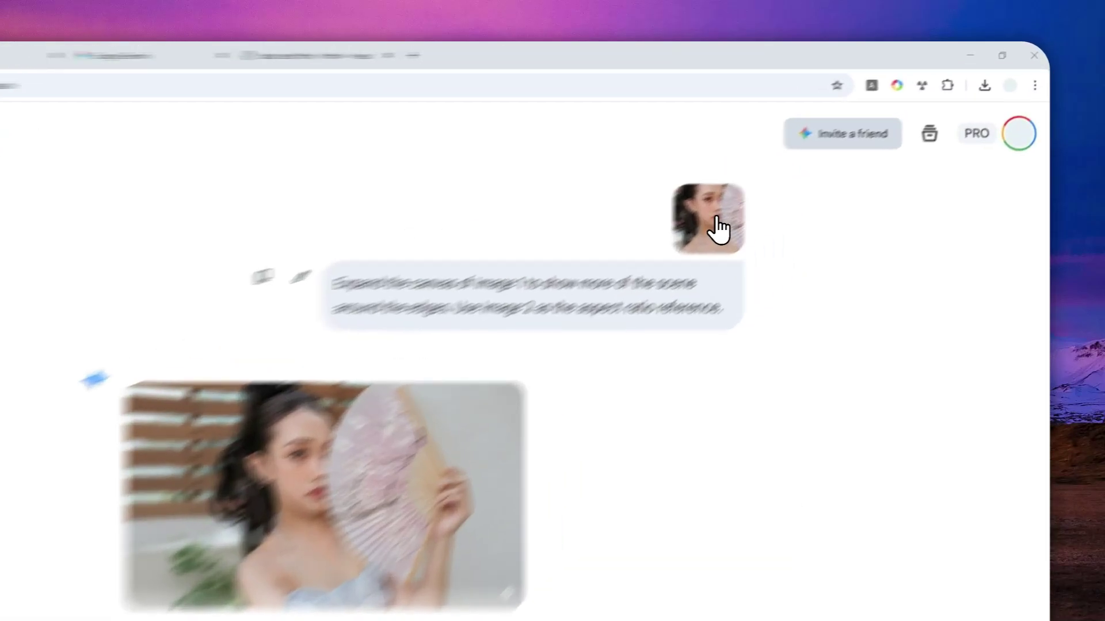
- View Image 1 at full size, then select the prompt's first sentence about expanding the canvas
left_click(796, 172)
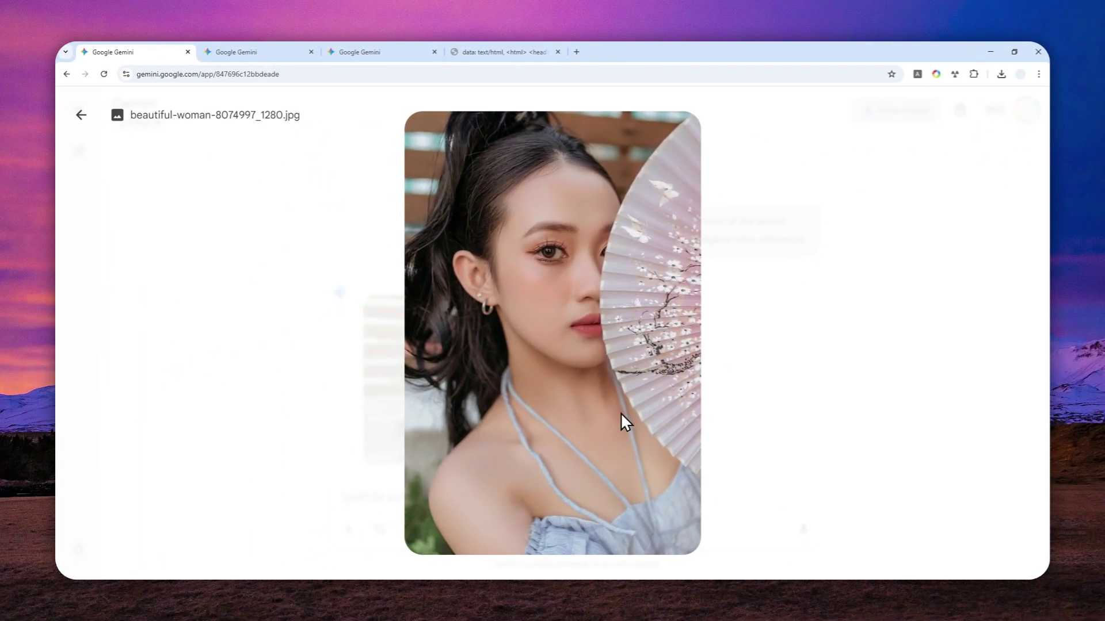
left_click(81, 115)
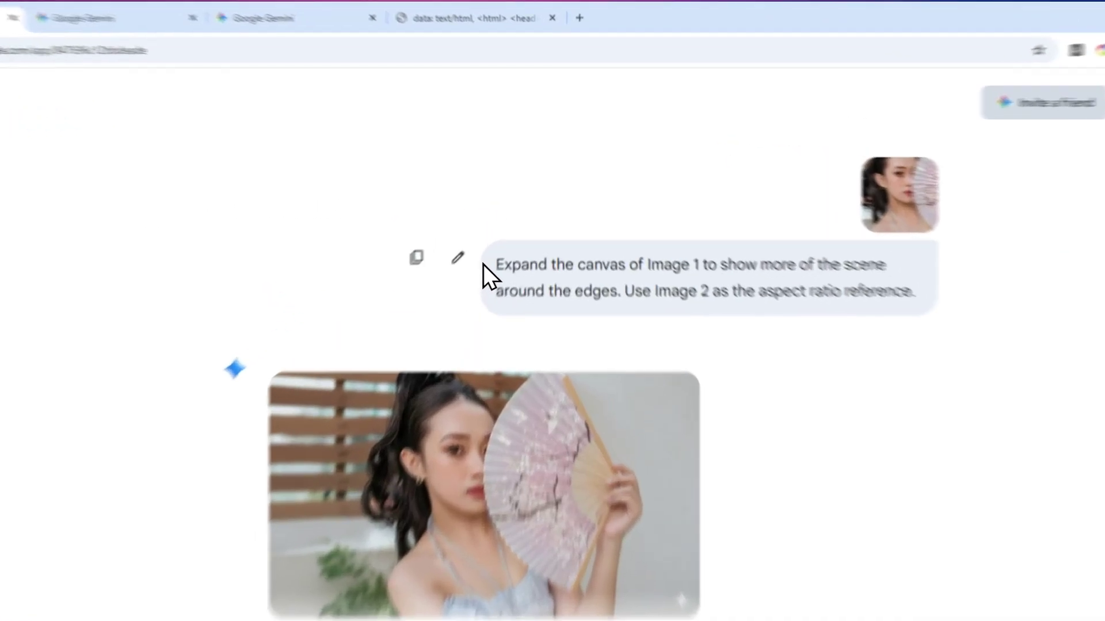
left_click_drag(519, 221, 573, 220)
left_click_drag(577, 301, 939, 314)
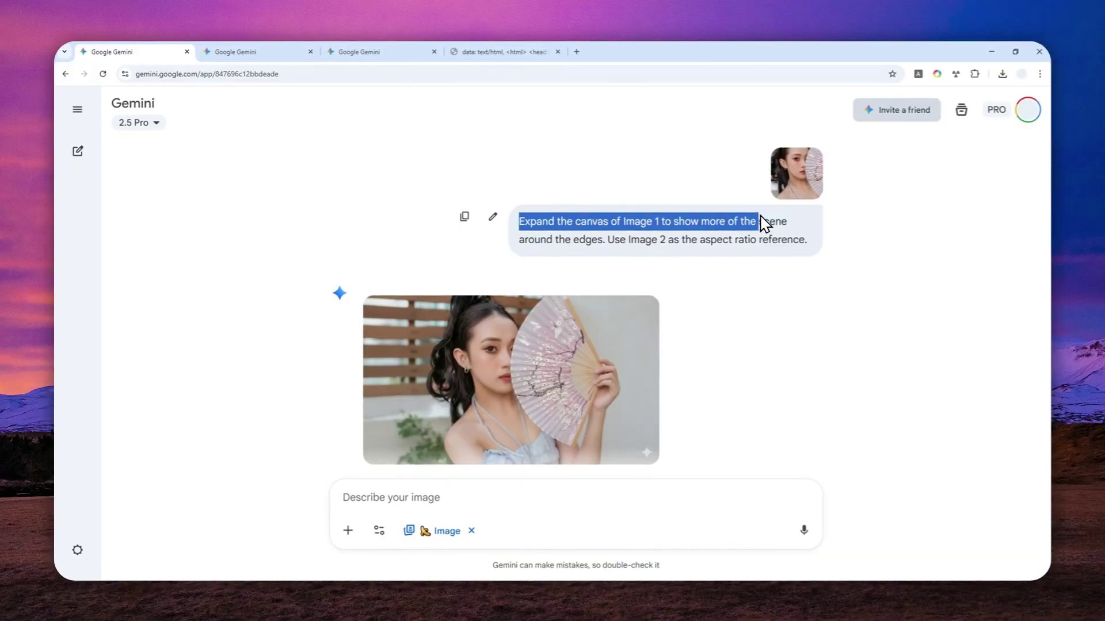
left_click_drag(764, 221, 615, 246)
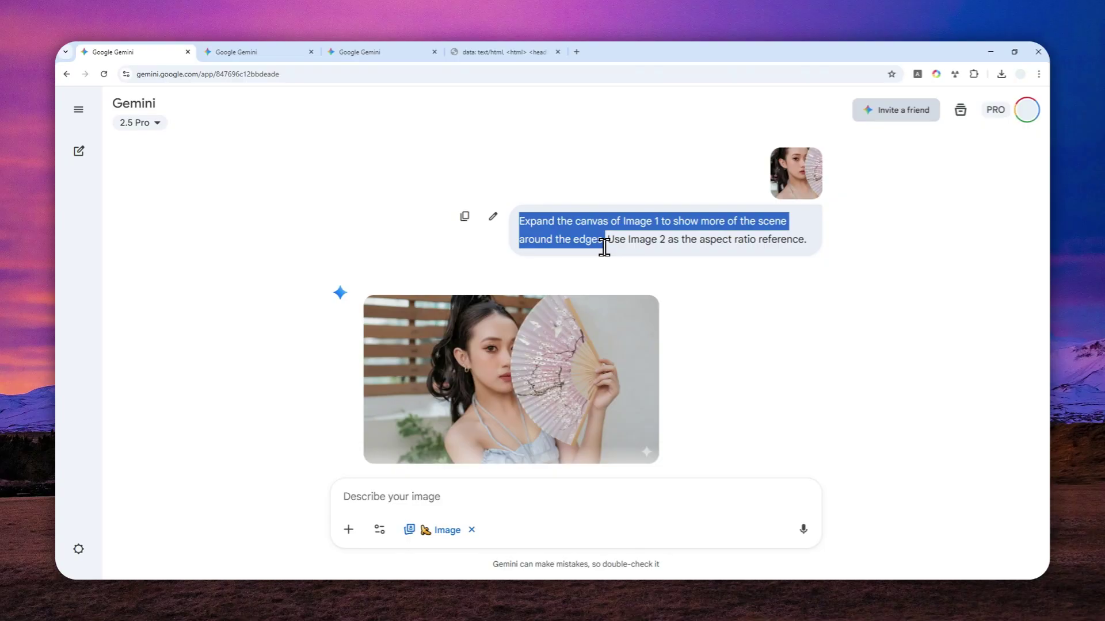
mouse_move(401, 416)
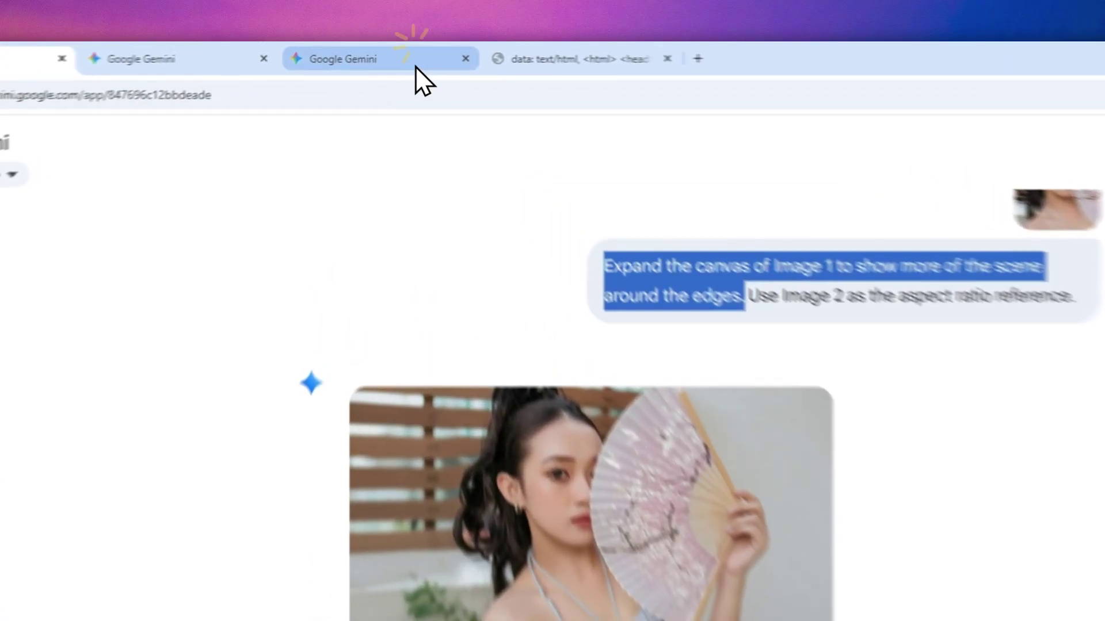
left_click(411, 65)
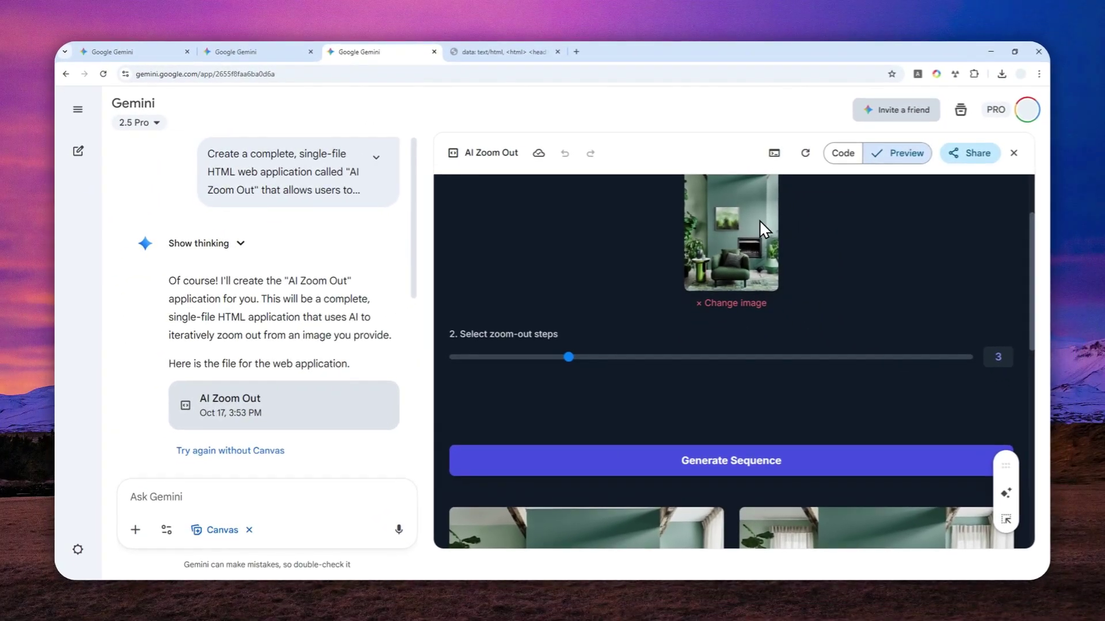
scroll(759, 222, "down", 4)
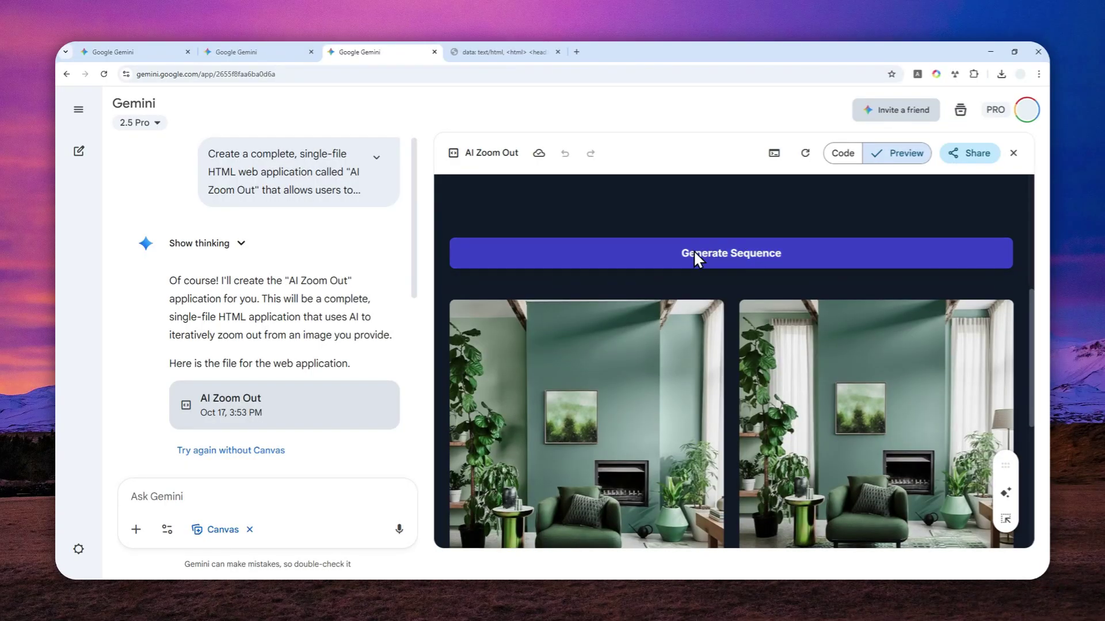
scroll(711, 271, "down", 3)
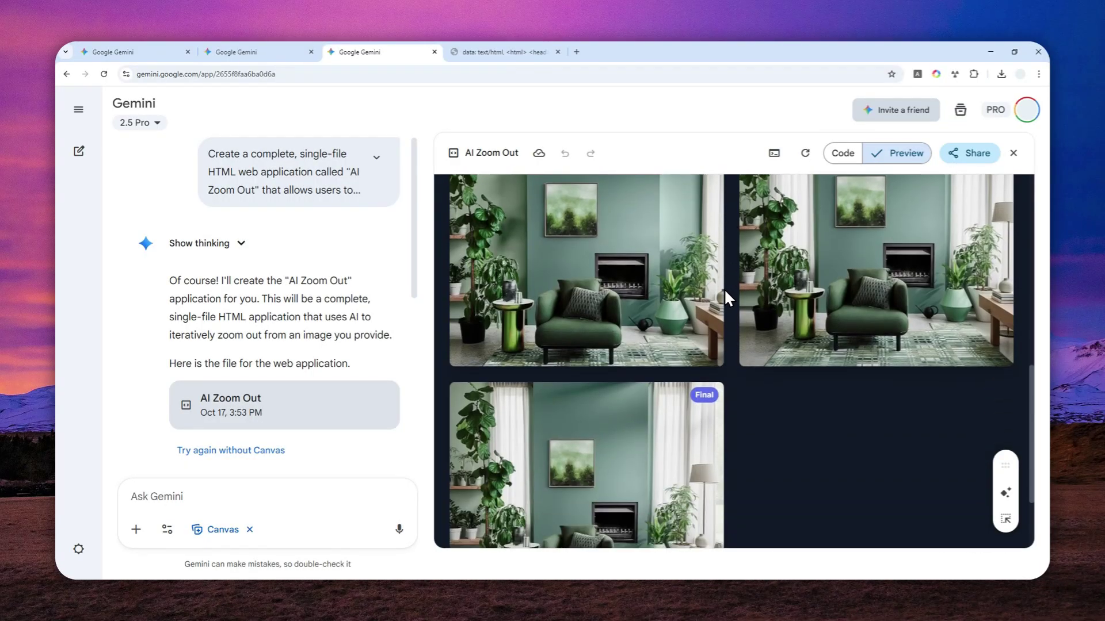
scroll(724, 289, "down", 2)
scroll(765, 334, "up", 9)
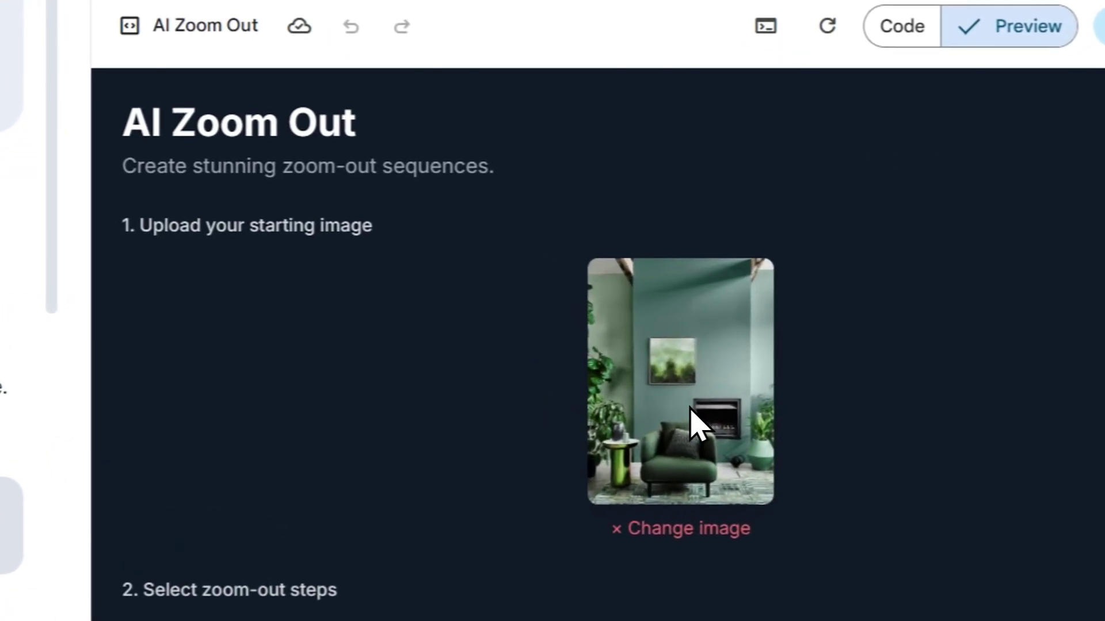
scroll(730, 334, "down", 5)
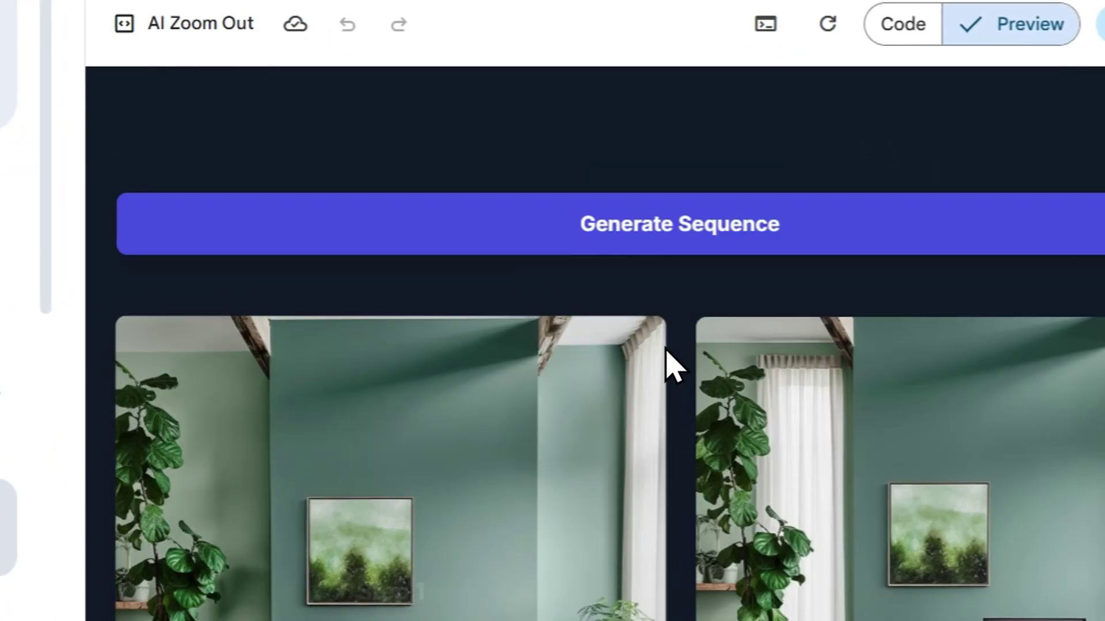
scroll(669, 363, "down", 5)
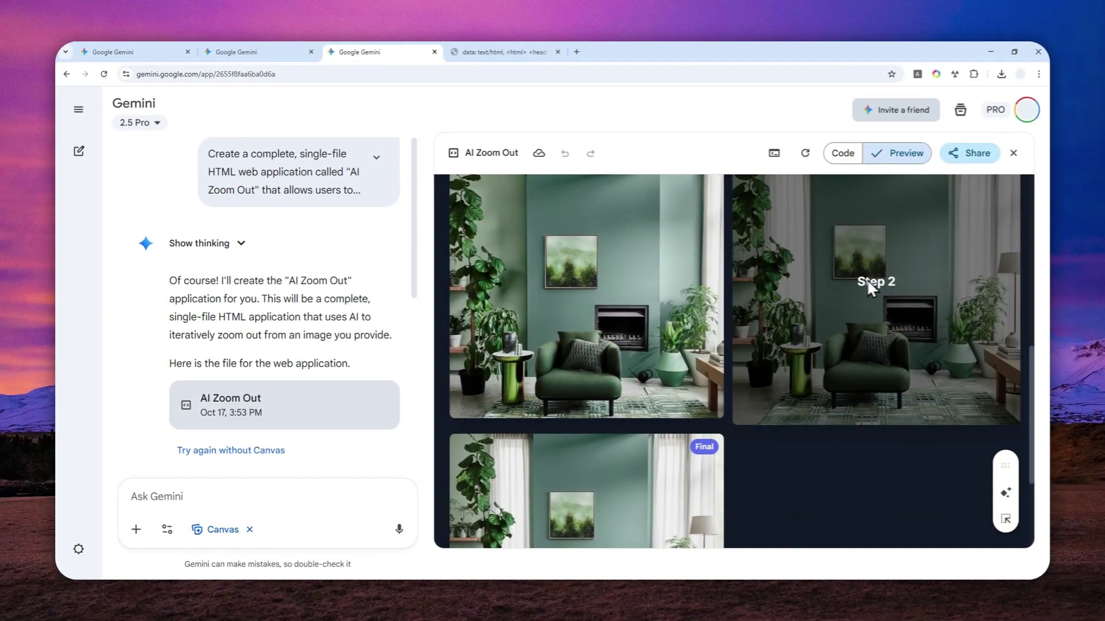
scroll(596, 323, "down", 3)
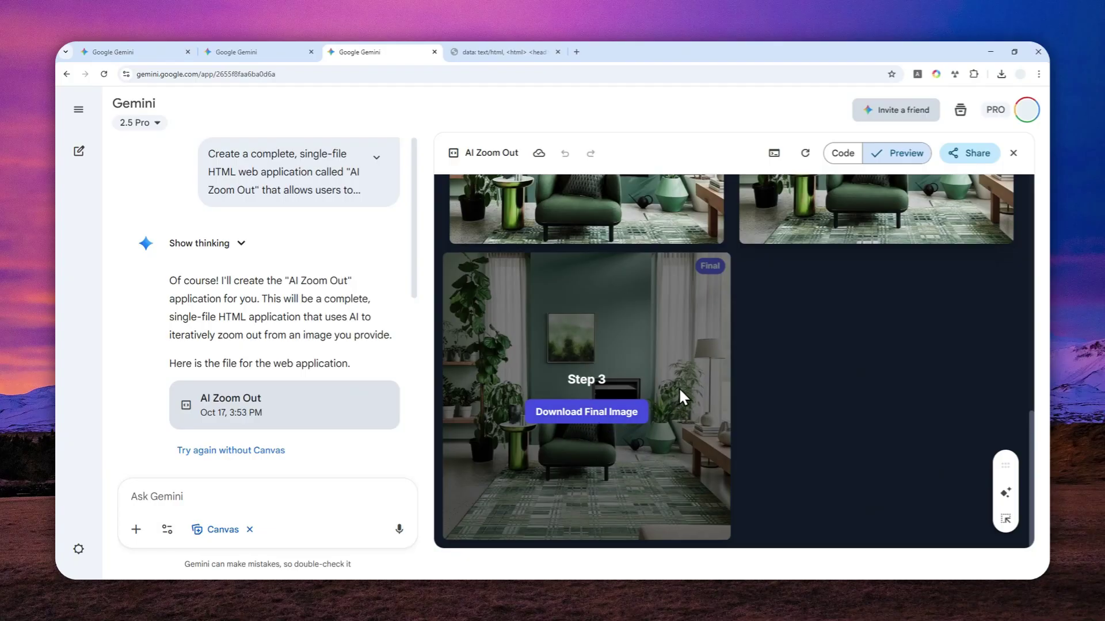
scroll(710, 360, "up", 3)
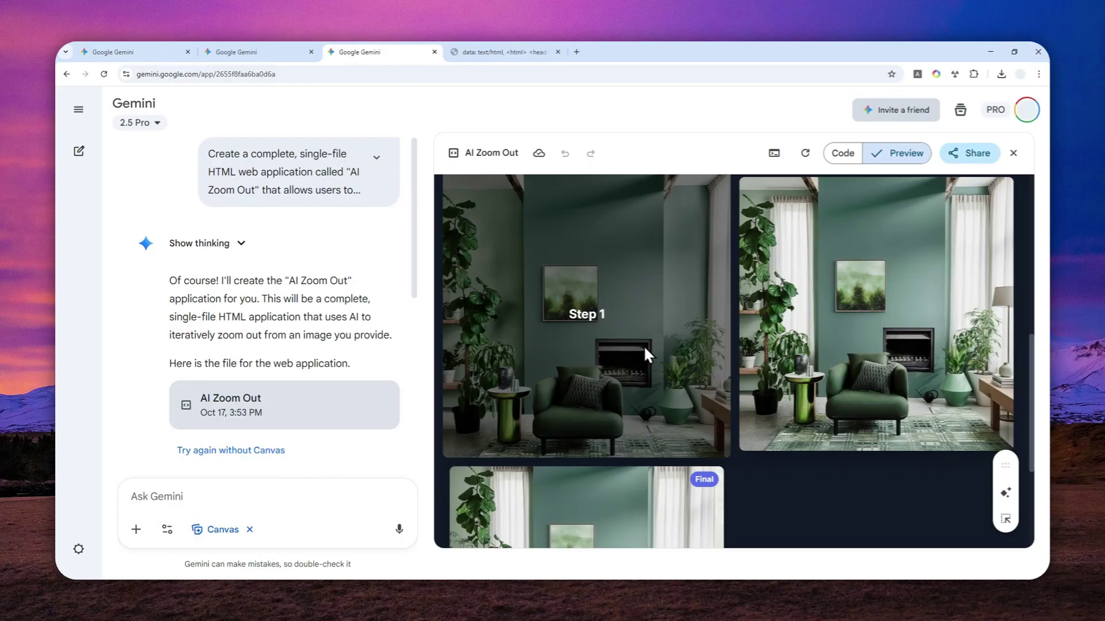
- Load gemini.google.com in a new browser tab
left_click(576, 52)
type("g")
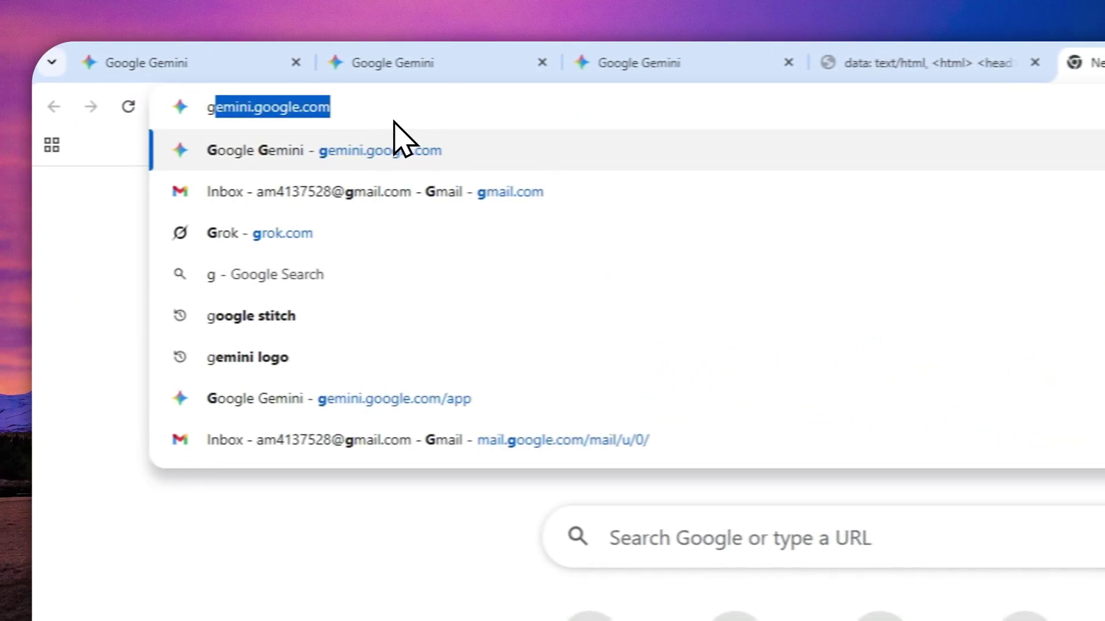
type("emini.google.com")
key("Return")
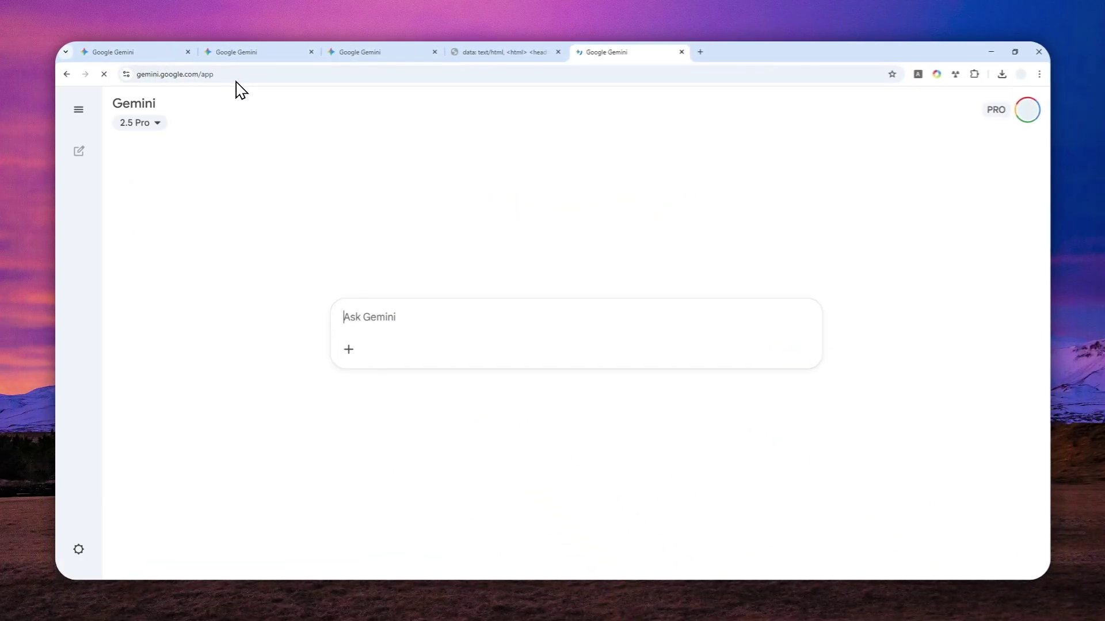
- Open aistudio.google.com in another tab and go to its Build apps page's prompt box
key("ctrl+t")
type("ai")
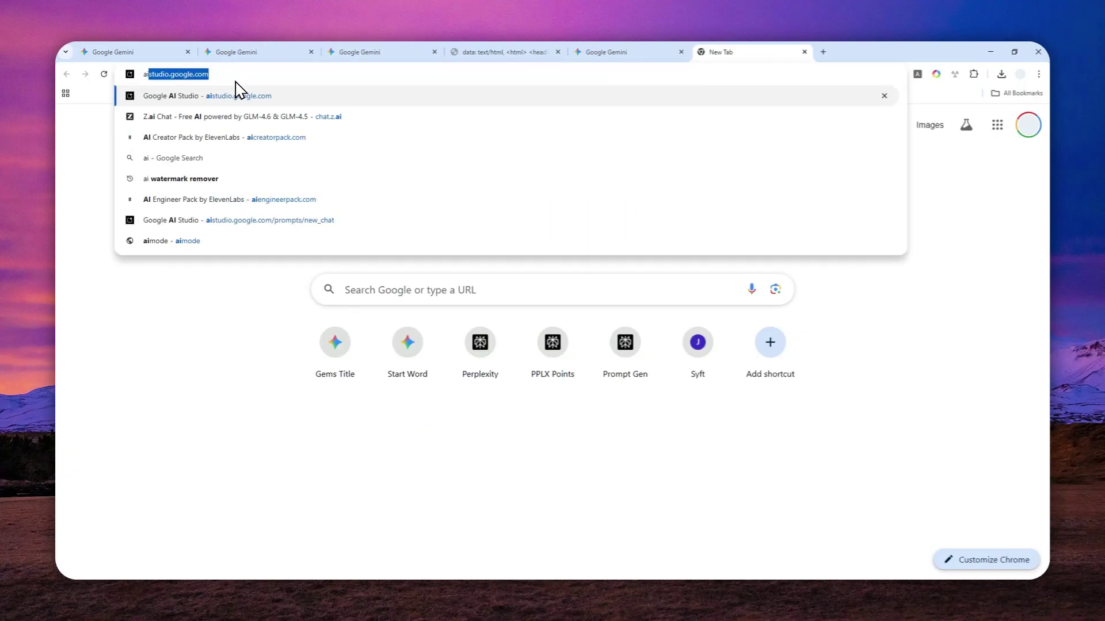
key("Right")
key("Return")
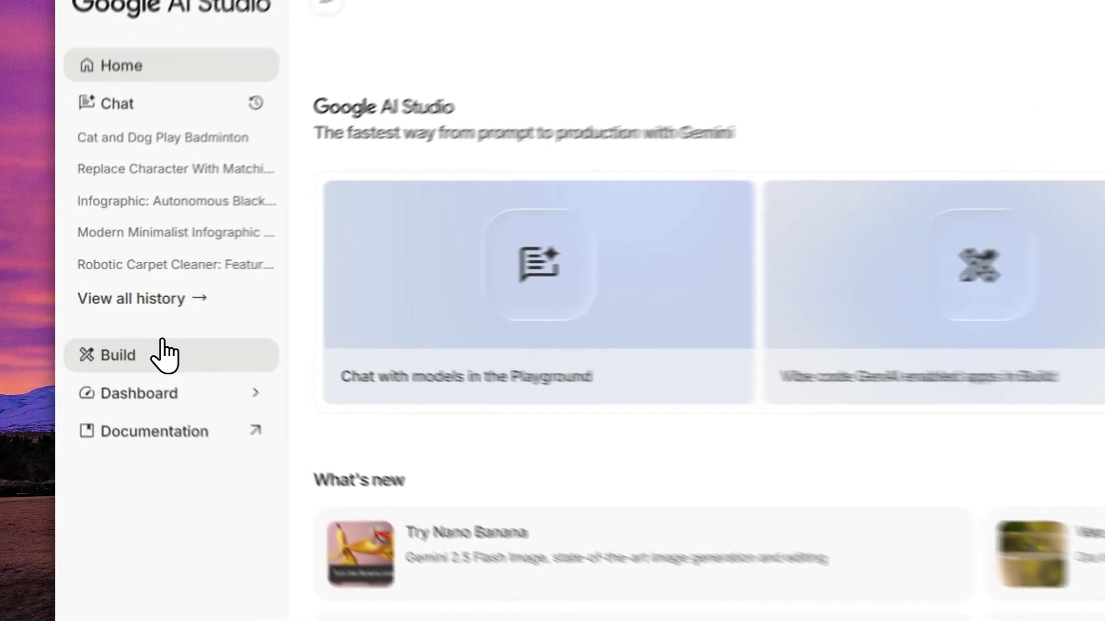
left_click(91, 325)
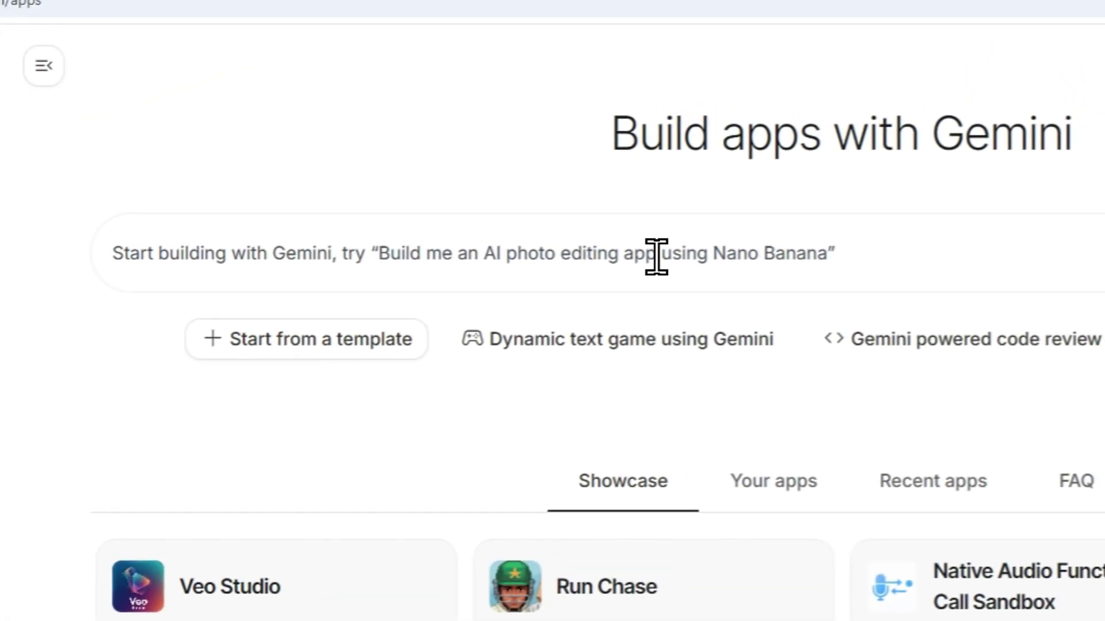
left_click(346, 225)
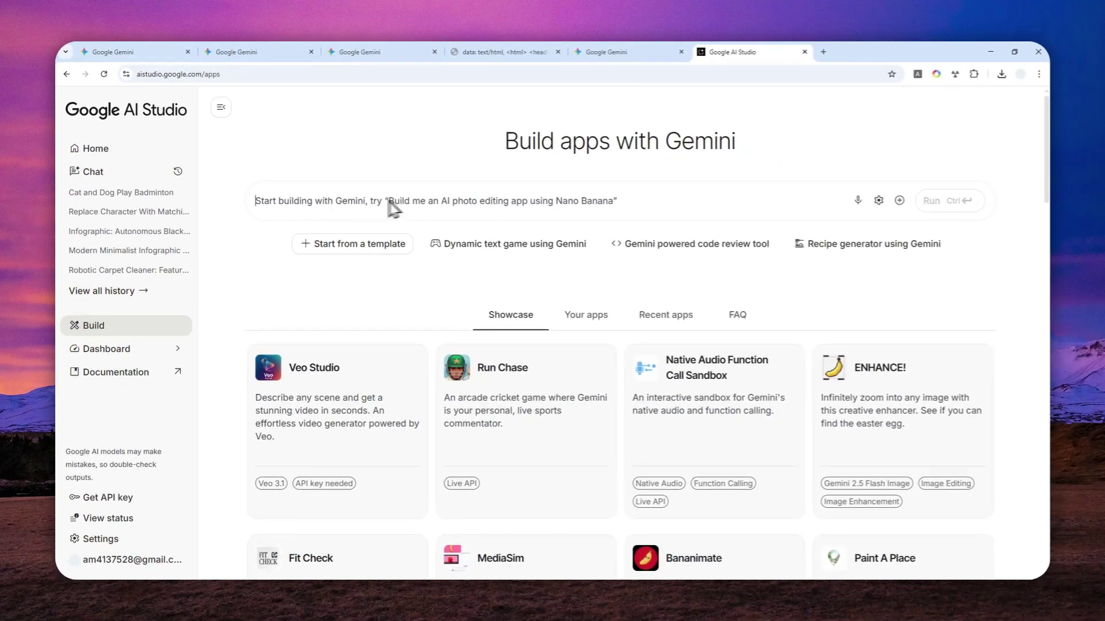
- Copy the full AI Zoom Out app prompt from the saved prompt tab
left_click(639, 51)
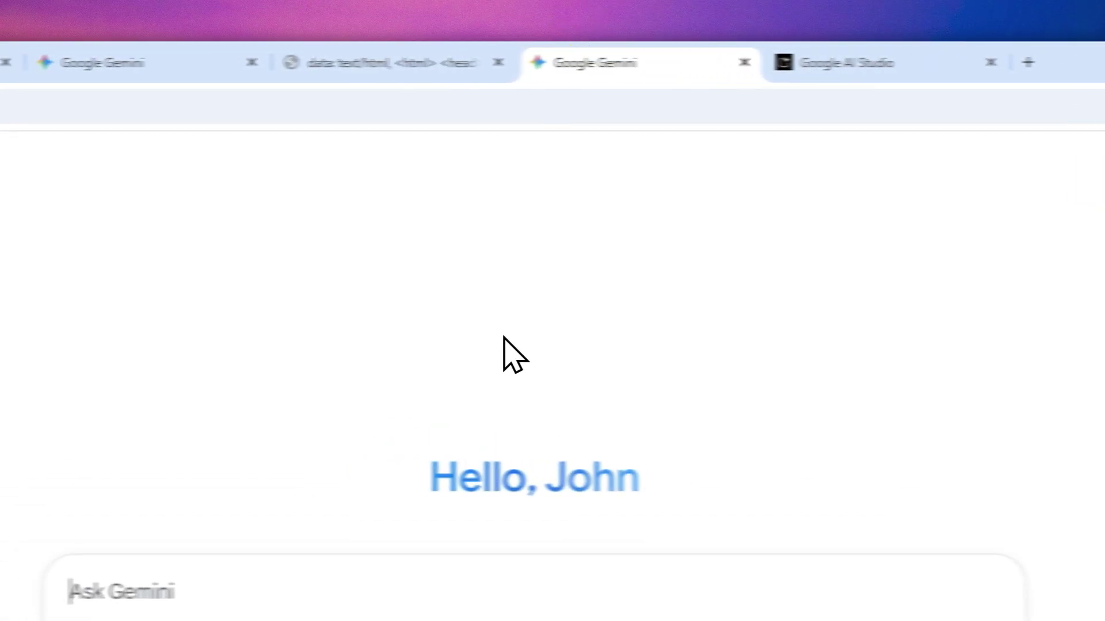
left_click(325, 62)
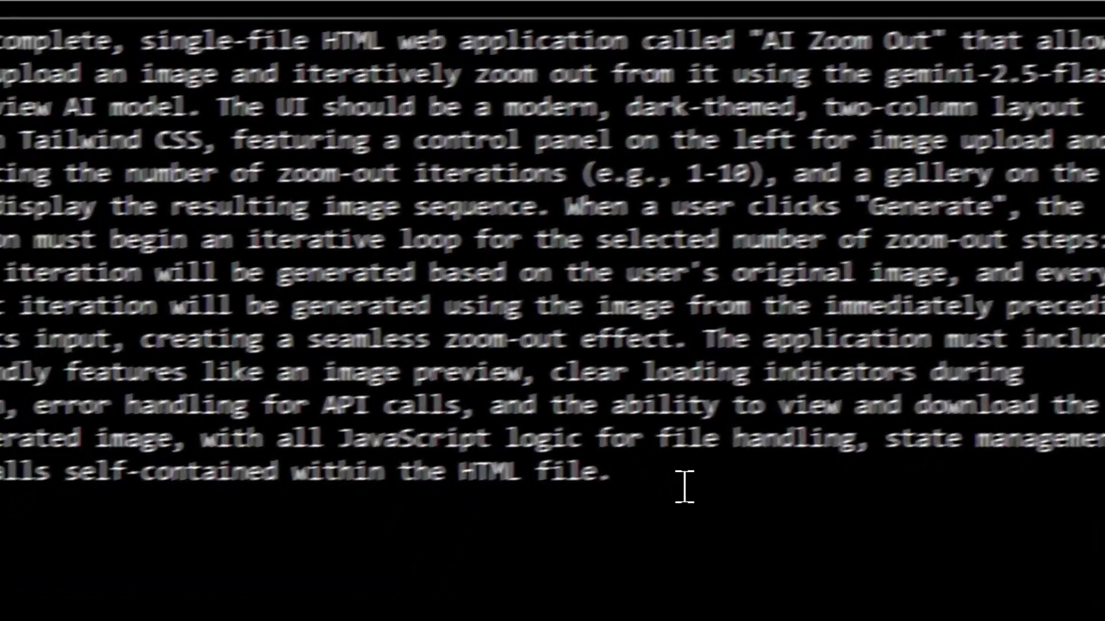
left_click_drag(521, 551, 0, 118)
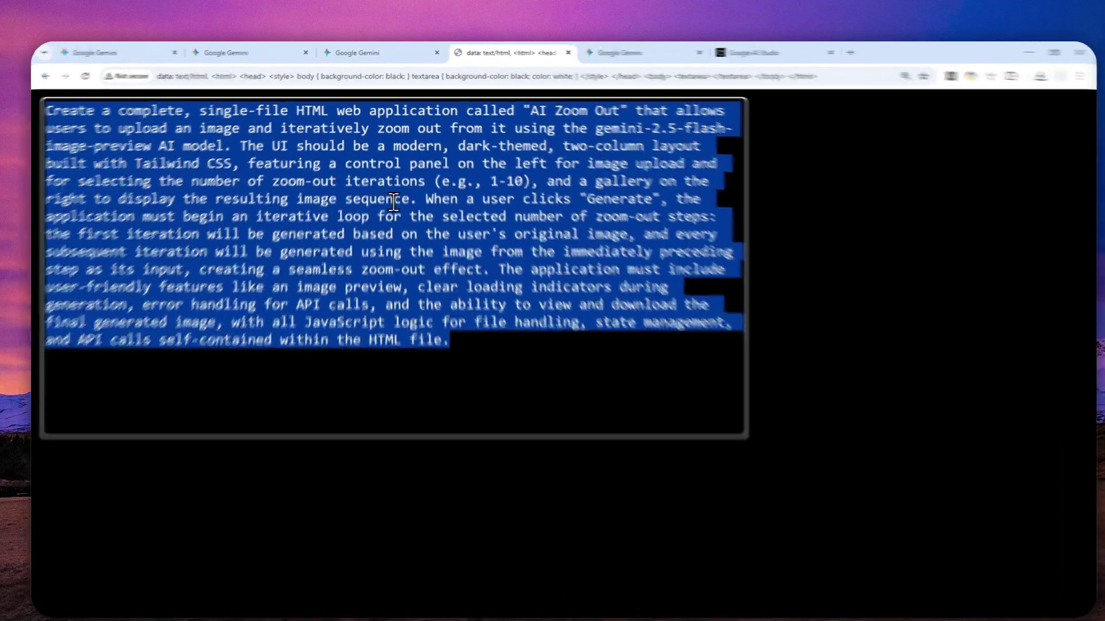
right_click(488, 188)
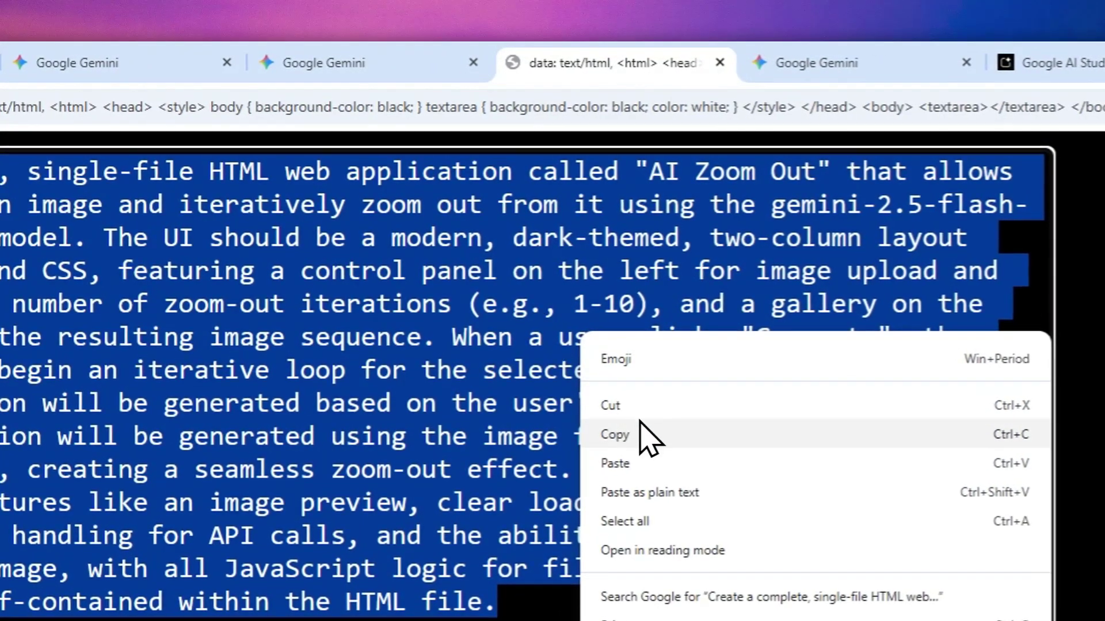
left_click(640, 429)
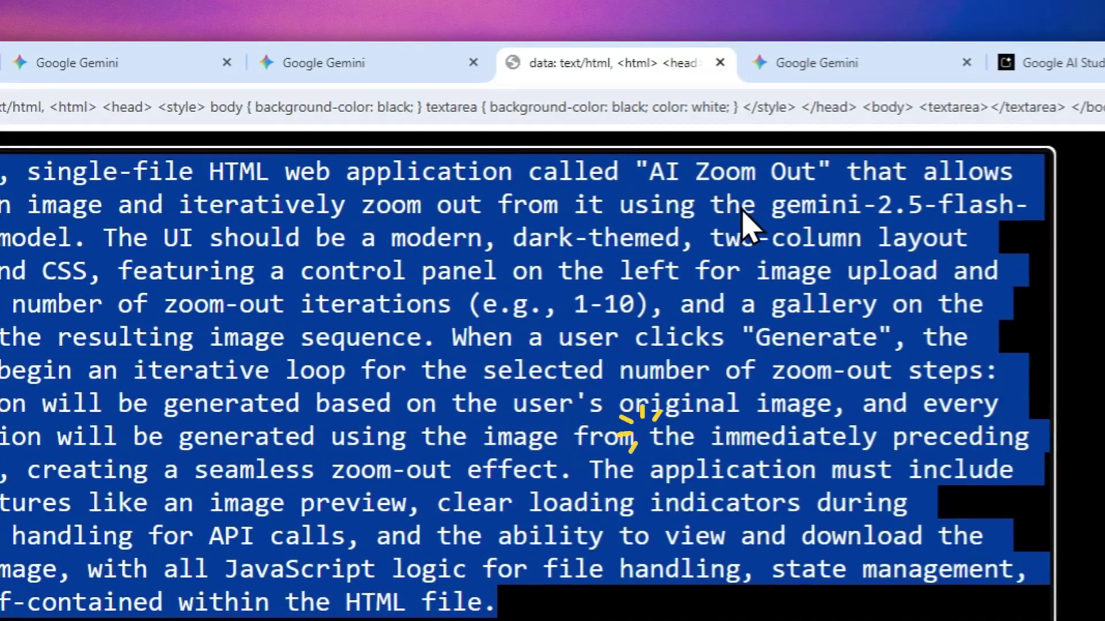
- Paste the prompt into a fresh Gemini chat and bring up the extra tools list
left_click(817, 62)
right_click(398, 439)
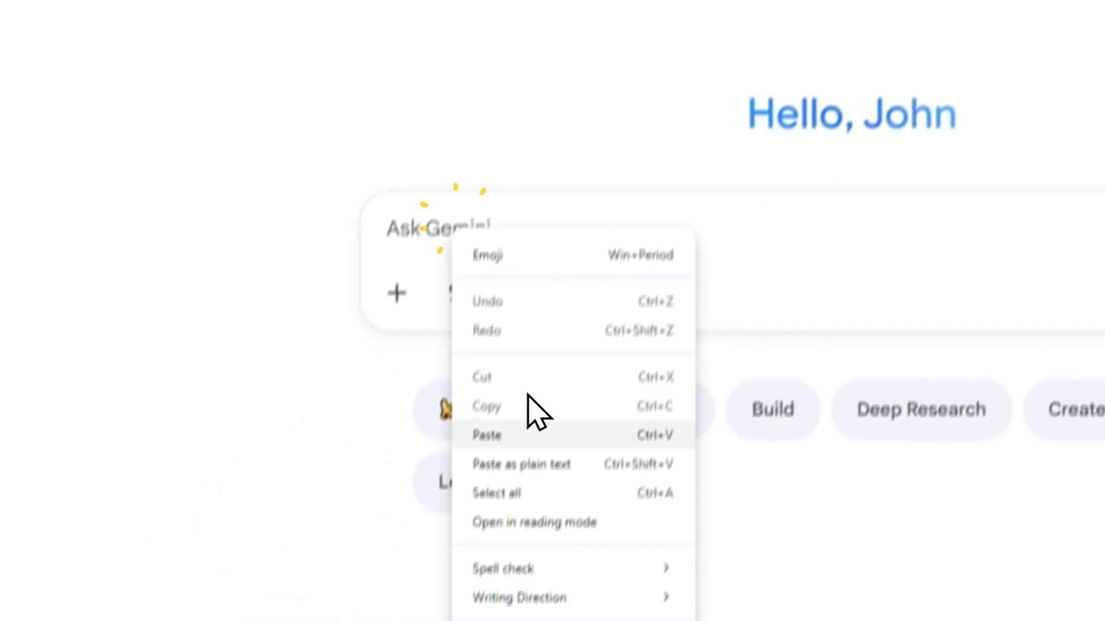
left_click(530, 431)
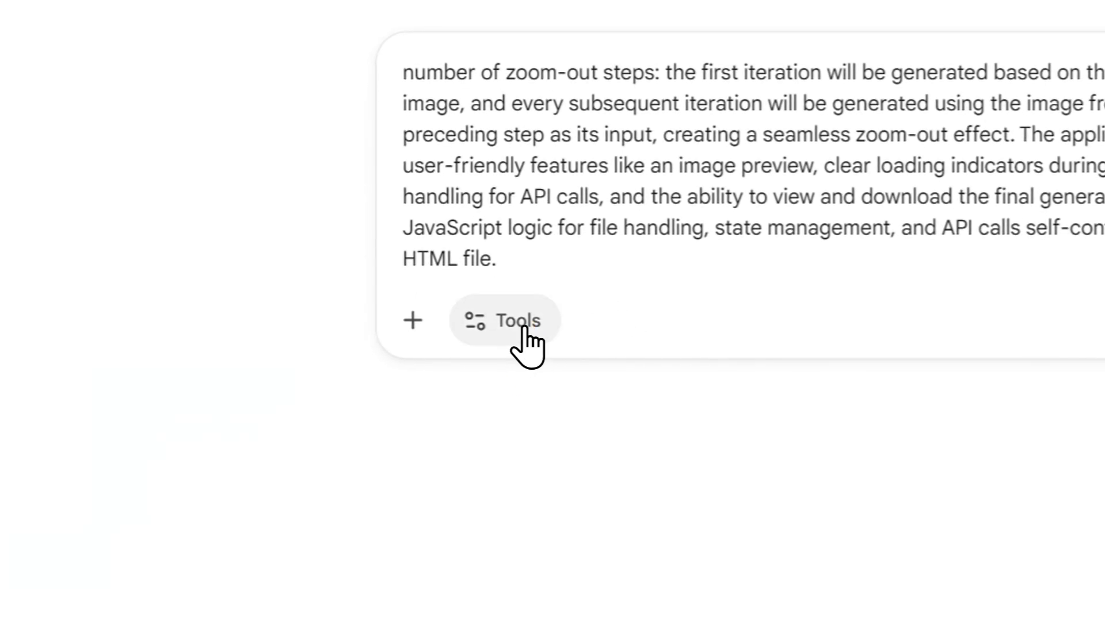
left_click(515, 326)
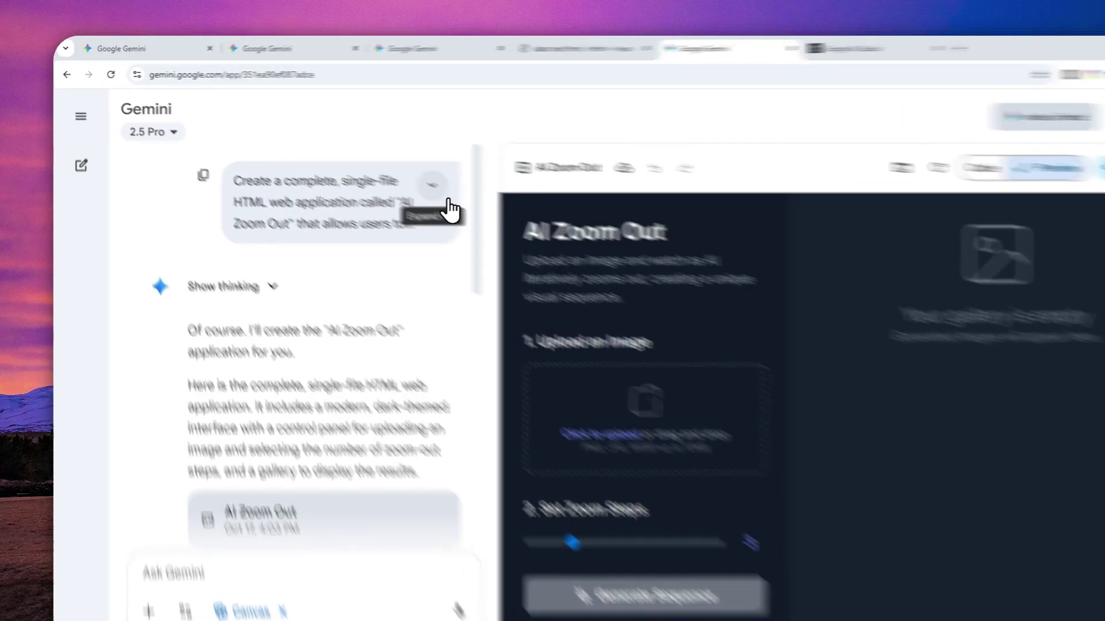
- Expand the sent prompt, then upload flux kontext dev.webp into the AI Zoom Out app
left_click(376, 168)
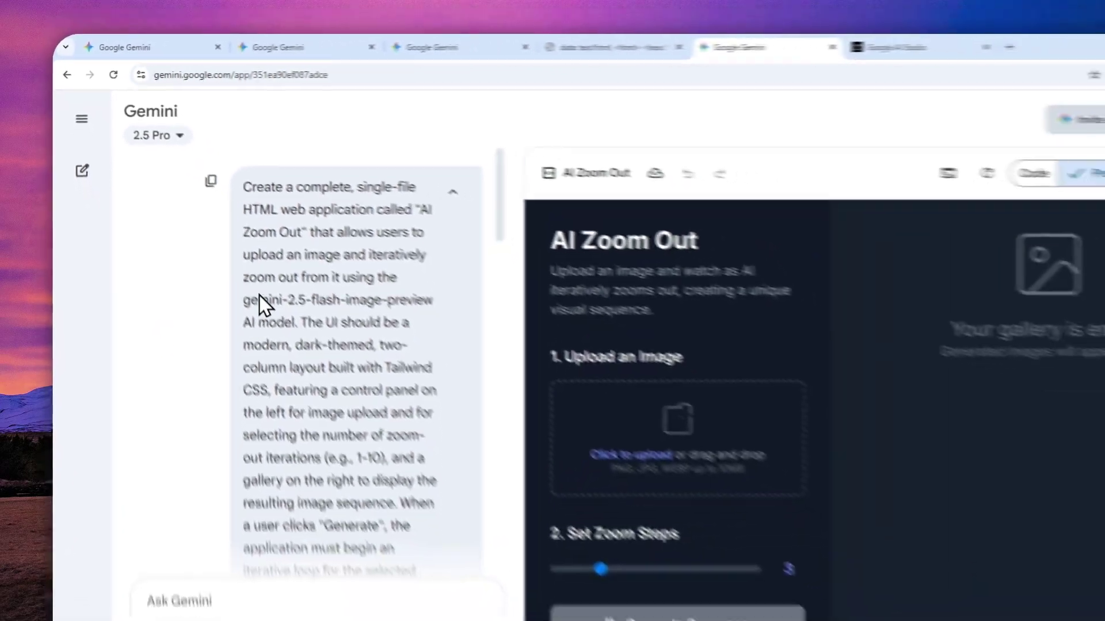
scroll(524, 433, "down", 3)
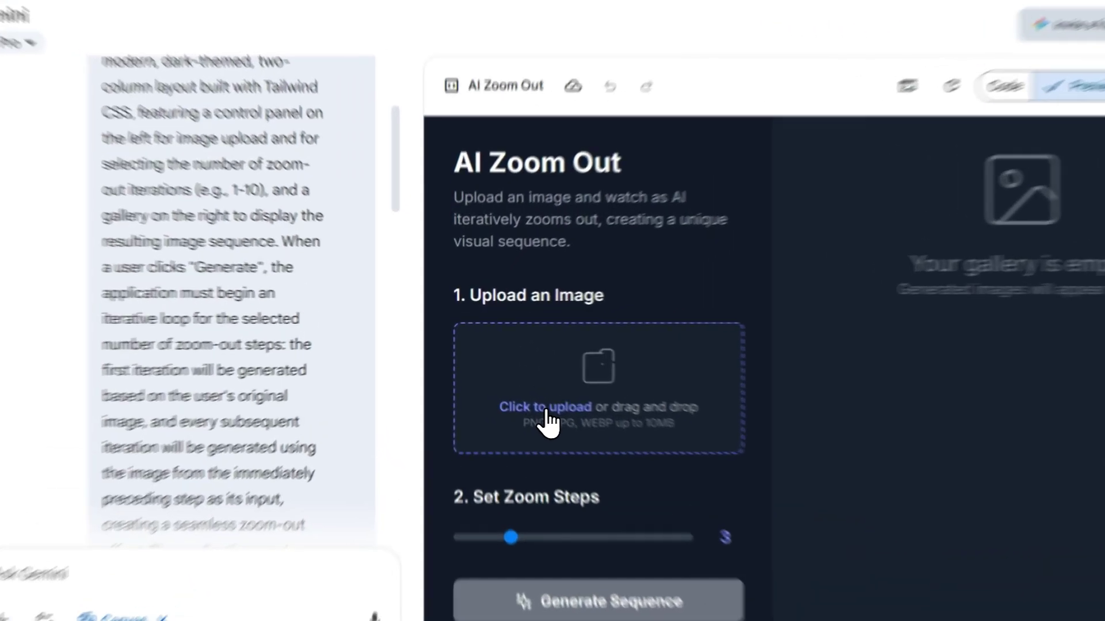
left_click(519, 378)
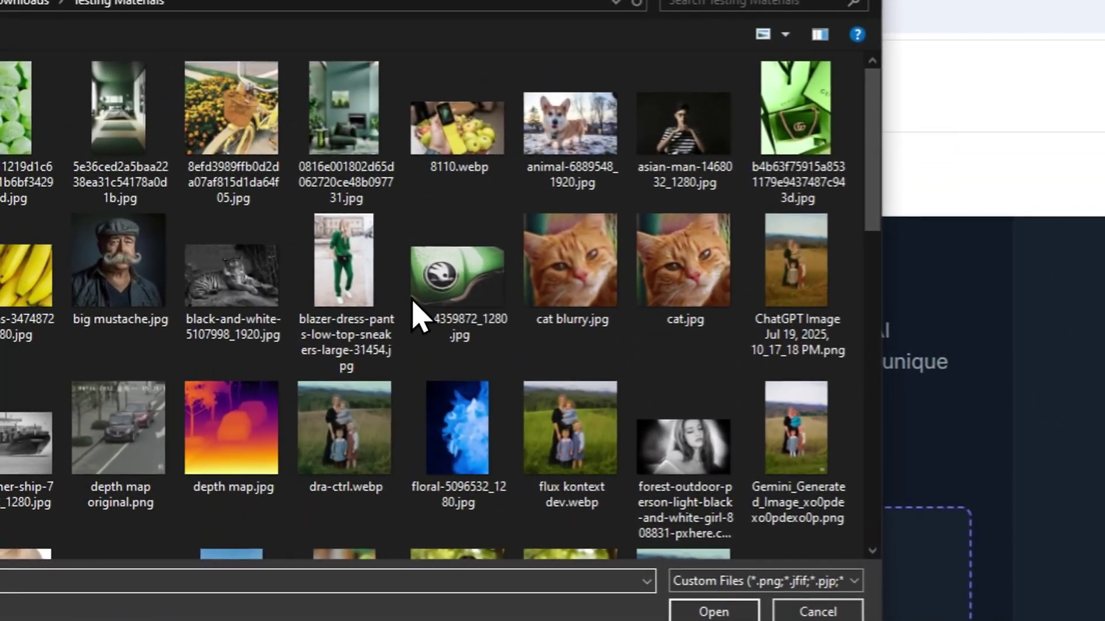
scroll(417, 316, "down", 5)
left_click(576, 202)
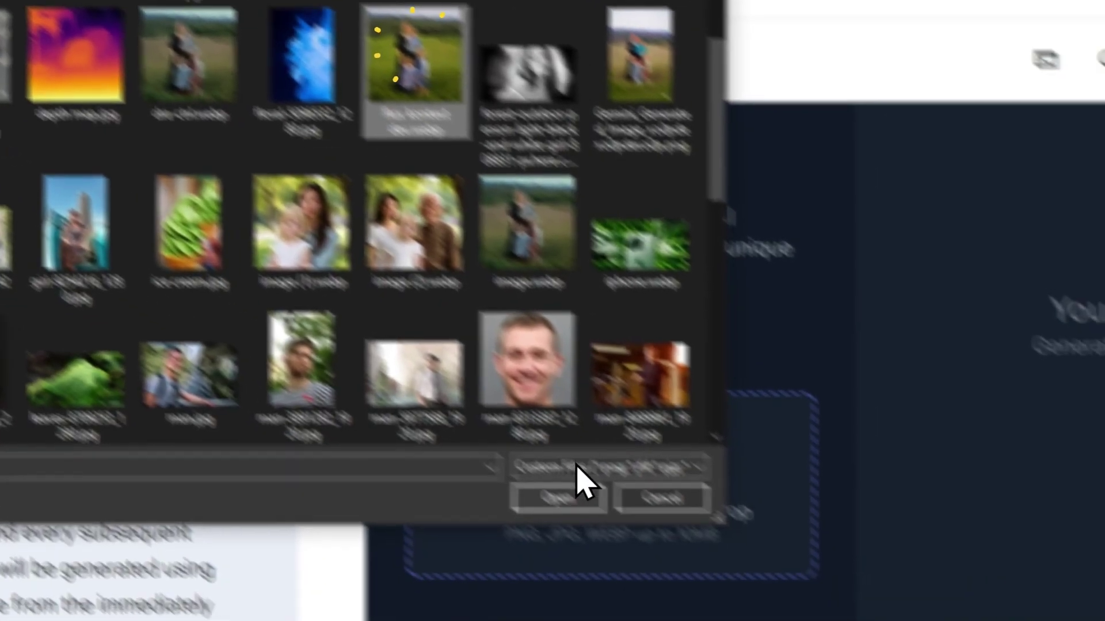
left_click(558, 499)
scroll(707, 296, "down", 3)
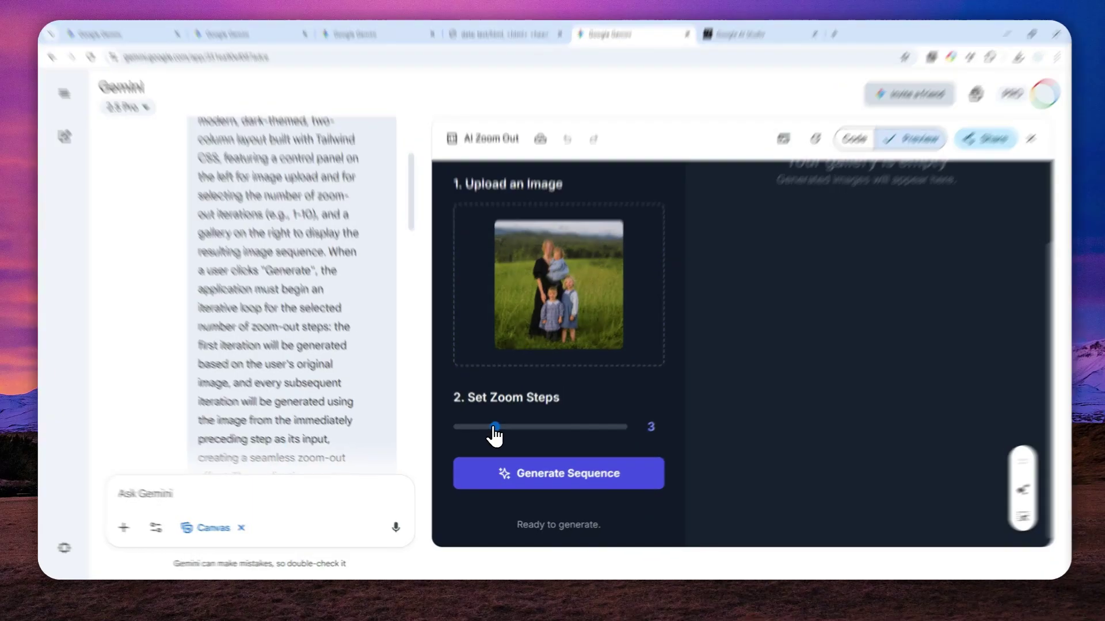
- Raise Zoom Steps from 3 to 4 and generate the zoom-out sequence
left_click_drag(495, 431, 512, 430)
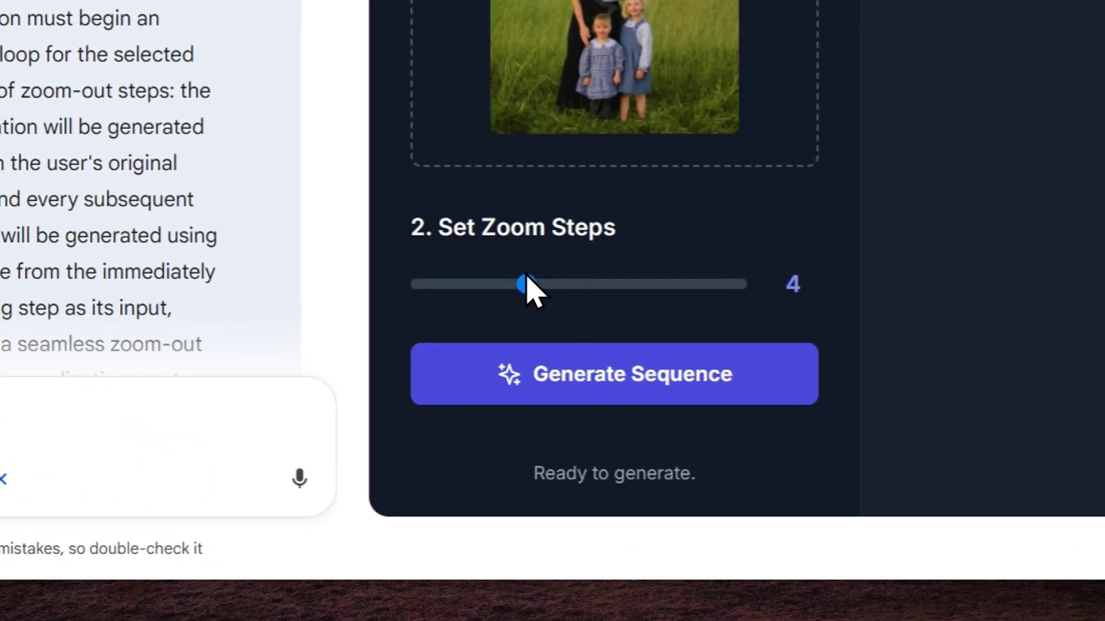
left_click(602, 366)
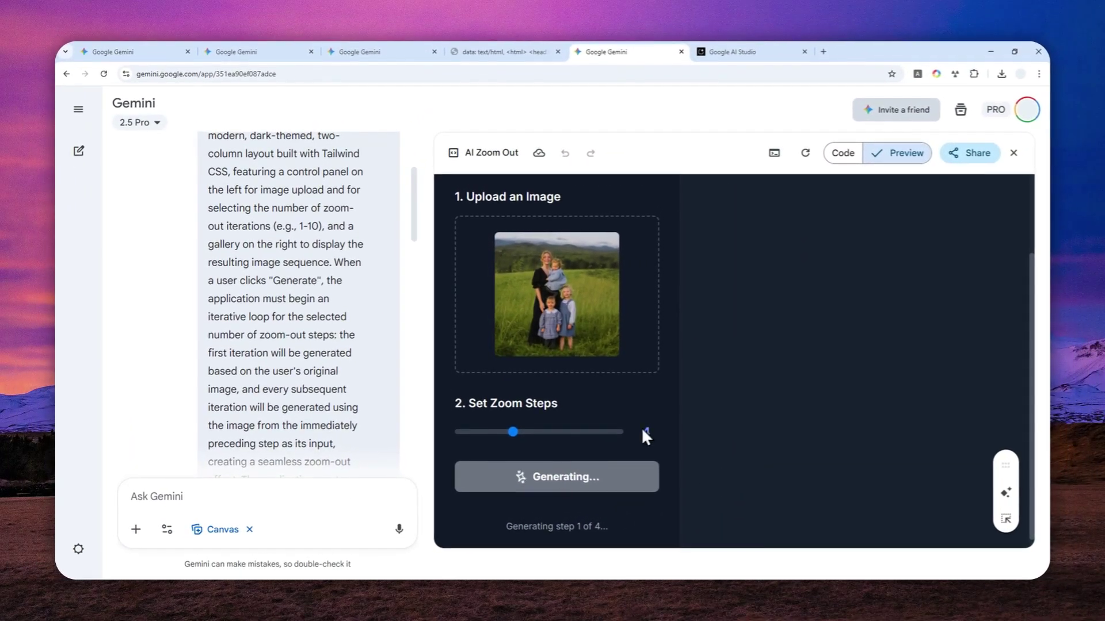
scroll(705, 395, "up", 2)
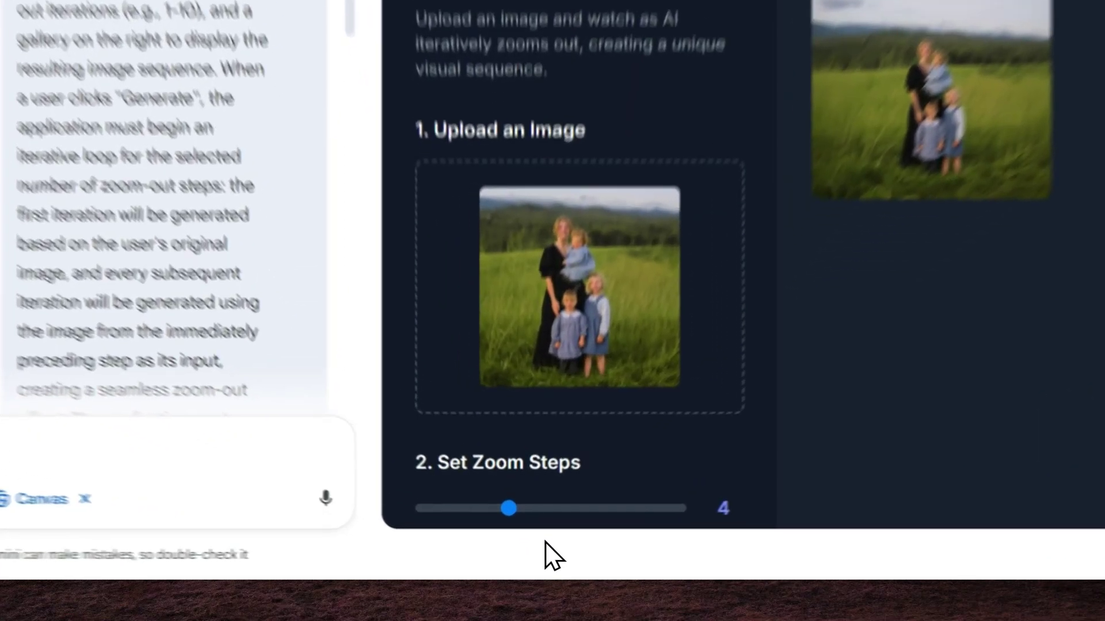
- Inspect the four gallery images and enlarge the most zoomed-out one, briefly checking the prompt tab
left_click(540, 552)
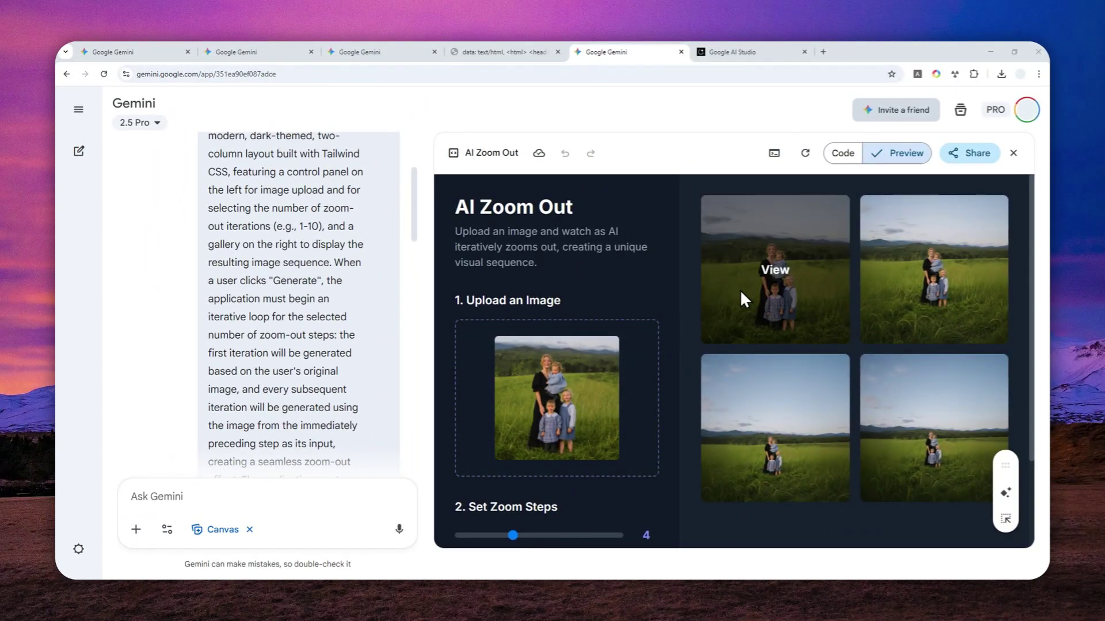
mouse_move(945, 289)
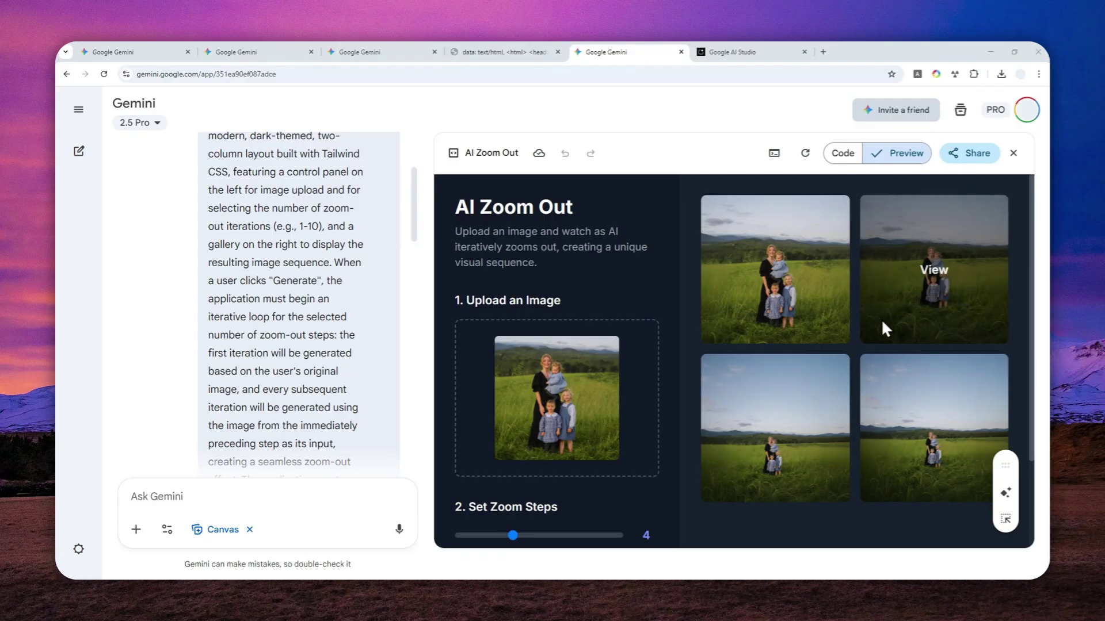
mouse_move(924, 465)
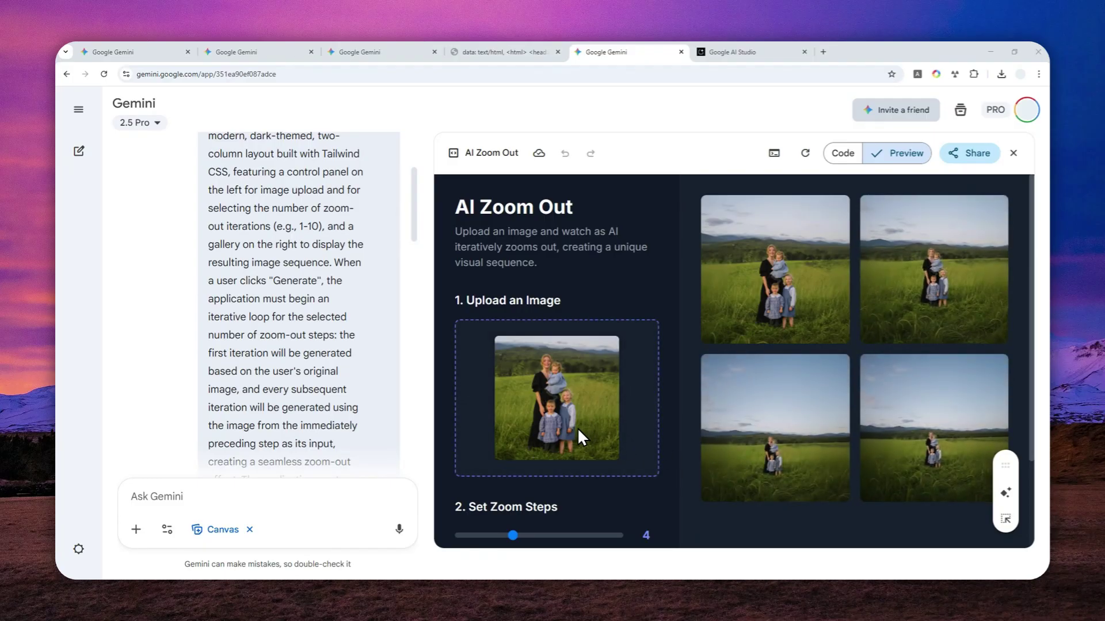
mouse_move(877, 487)
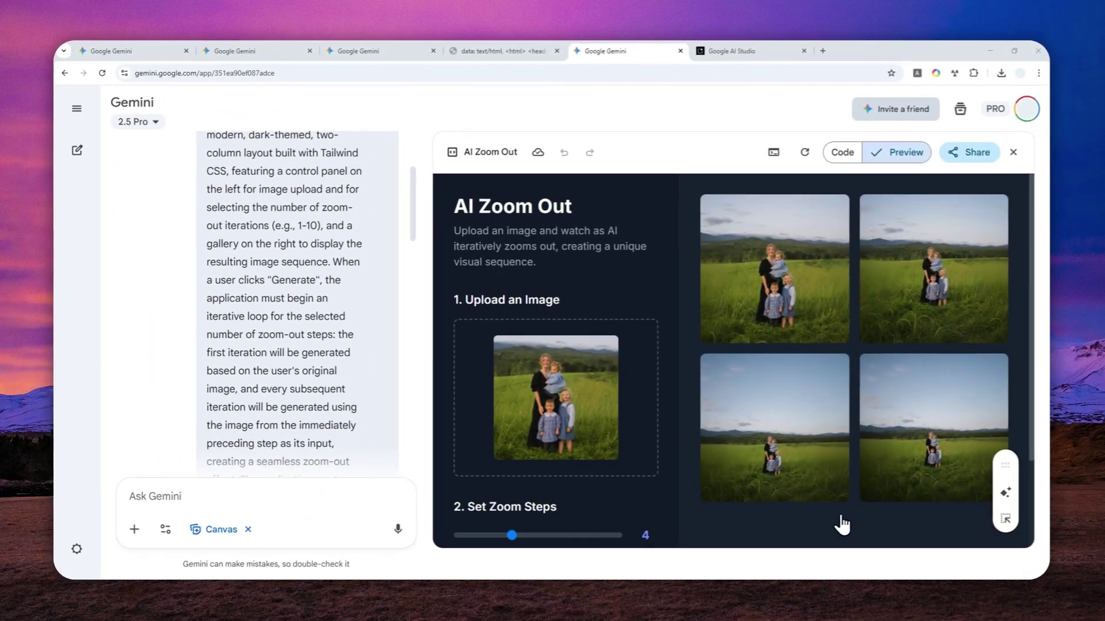
left_click(932, 445)
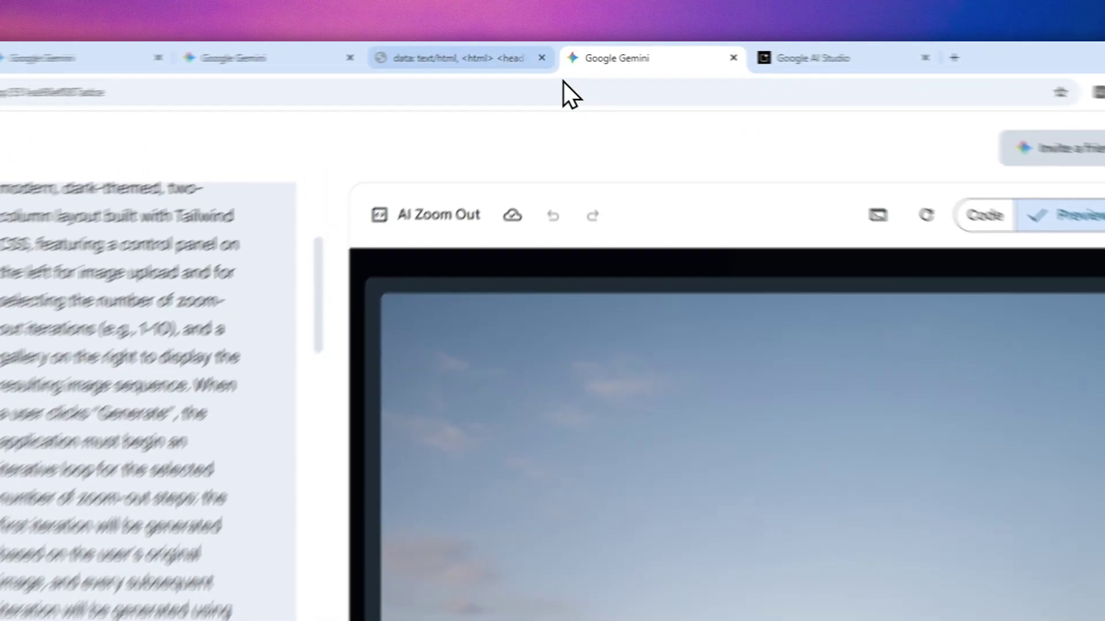
left_click(494, 53)
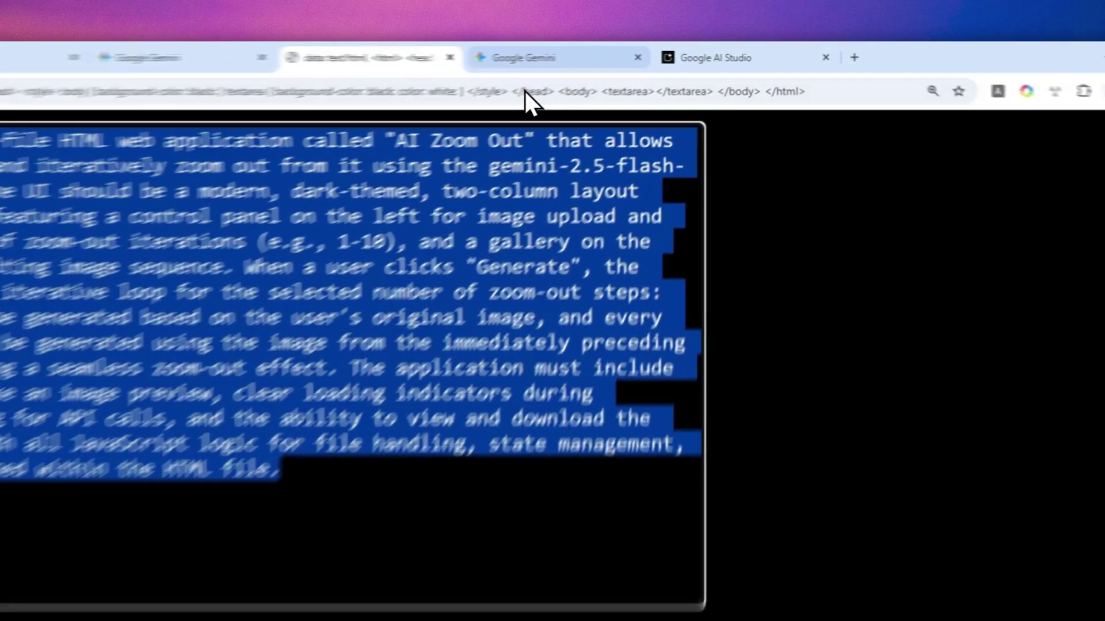
left_click(604, 51)
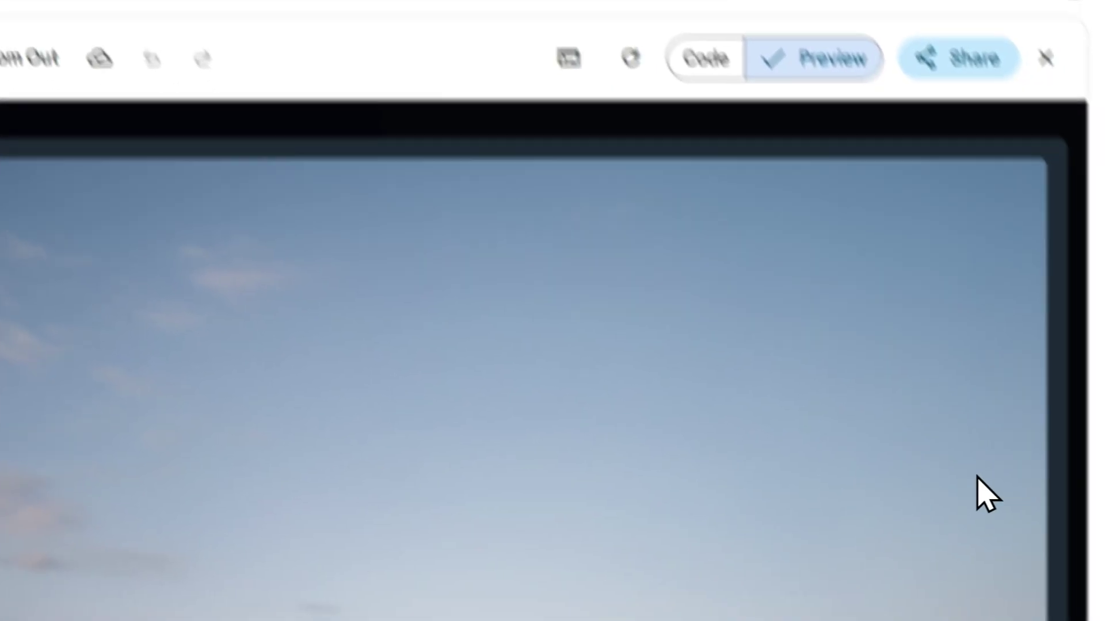